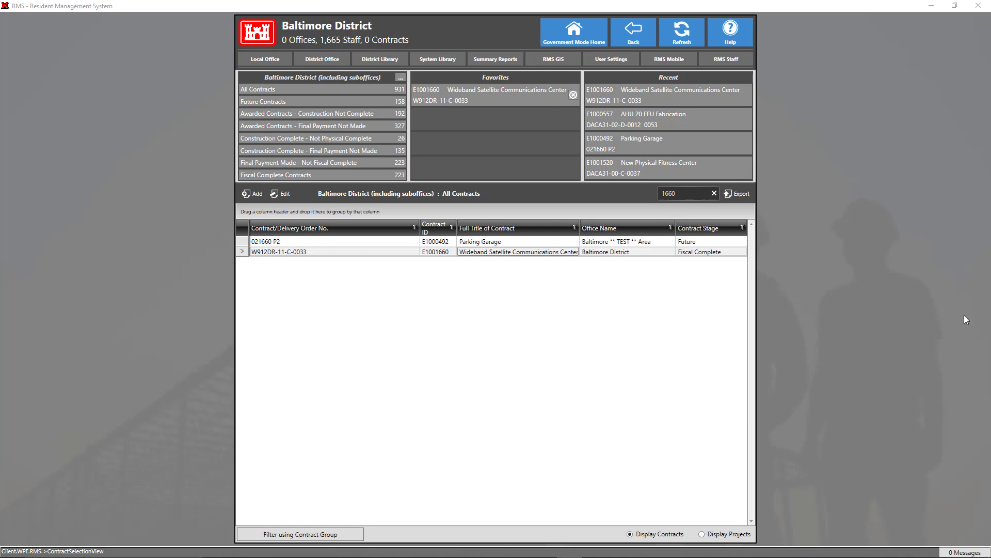
Open contract E1001660 (Wideband Satellite Communications Center) and show its Finances options.
{"action": "left_click", "coordinate": [717, 95]}
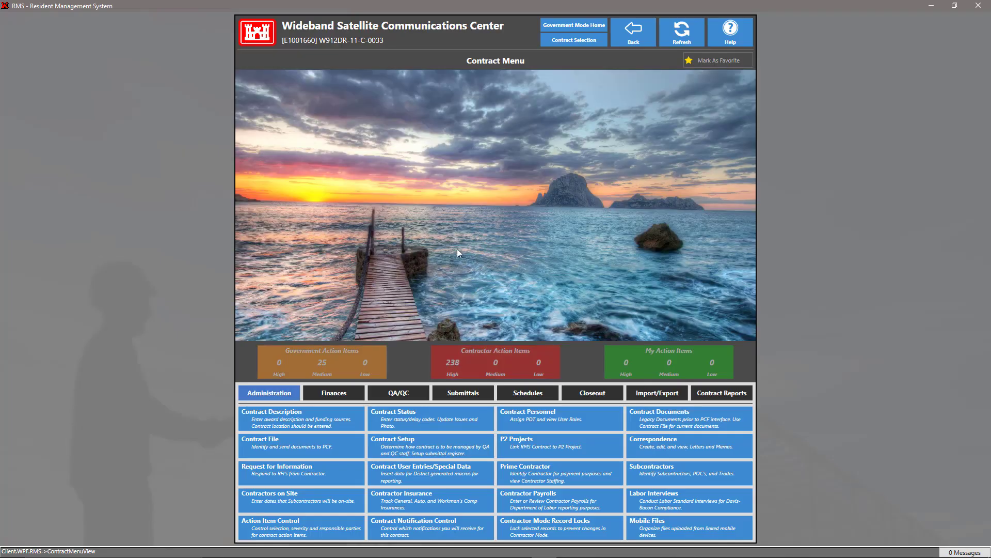
{"action": "left_click", "coordinate": [338, 399]}
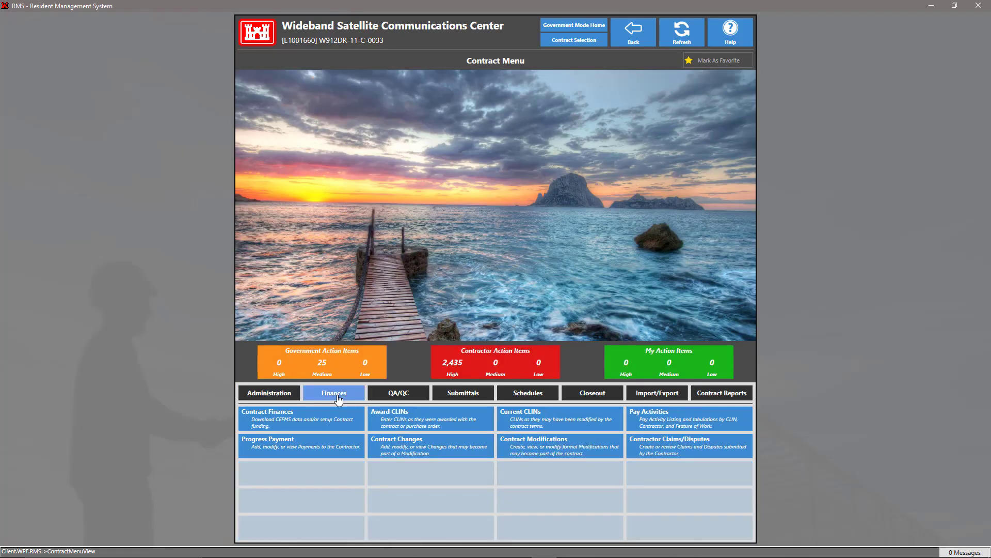
Add single-part change request 01726 with reason code A - Adverse Security Conditions.
{"action": "left_click", "coordinate": [476, 454]}
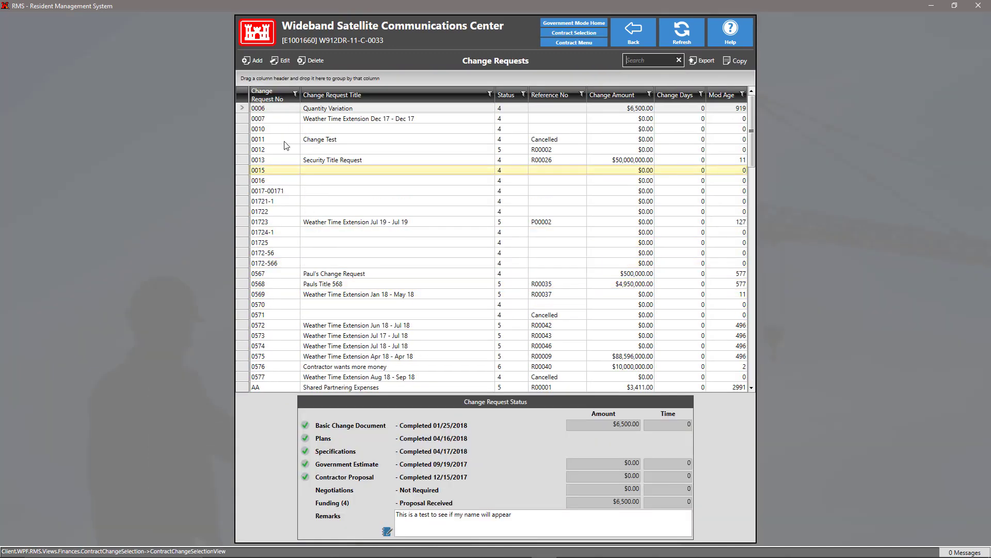
{"action": "left_click", "coordinate": [251, 60]}
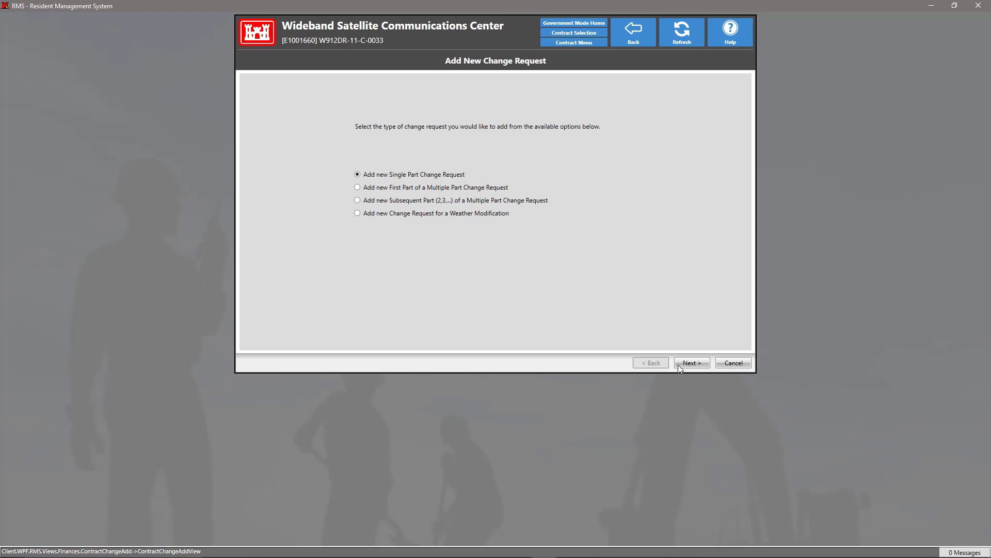
{"action": "left_click", "coordinate": [687, 364]}
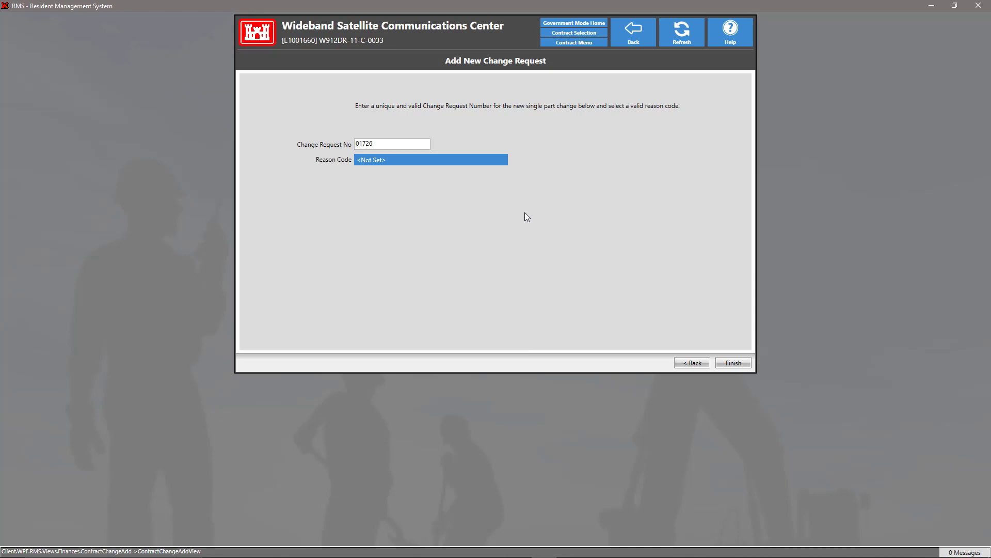
{"action": "left_click", "coordinate": [422, 166]}
{"action": "left_click", "coordinate": [433, 200]}
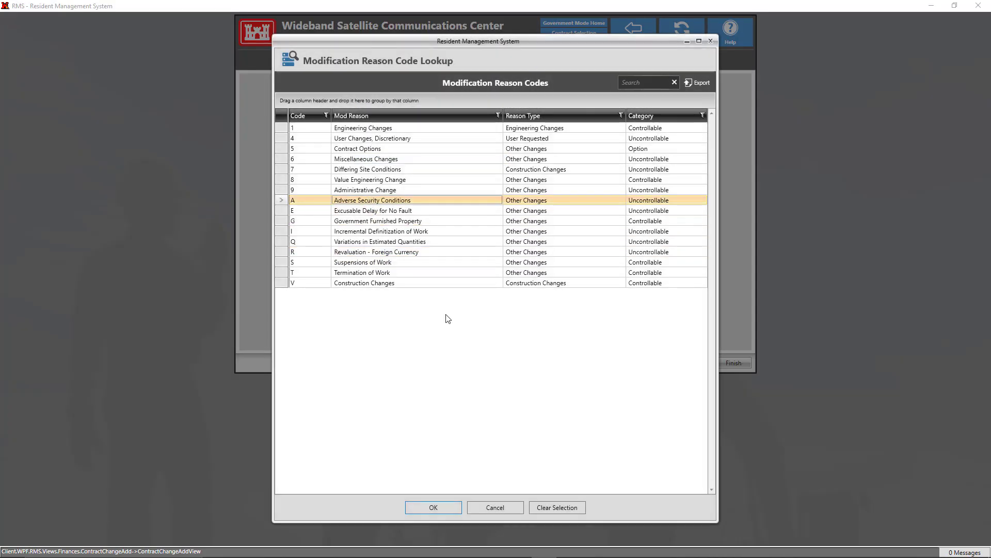
{"action": "left_click", "coordinate": [434, 507]}
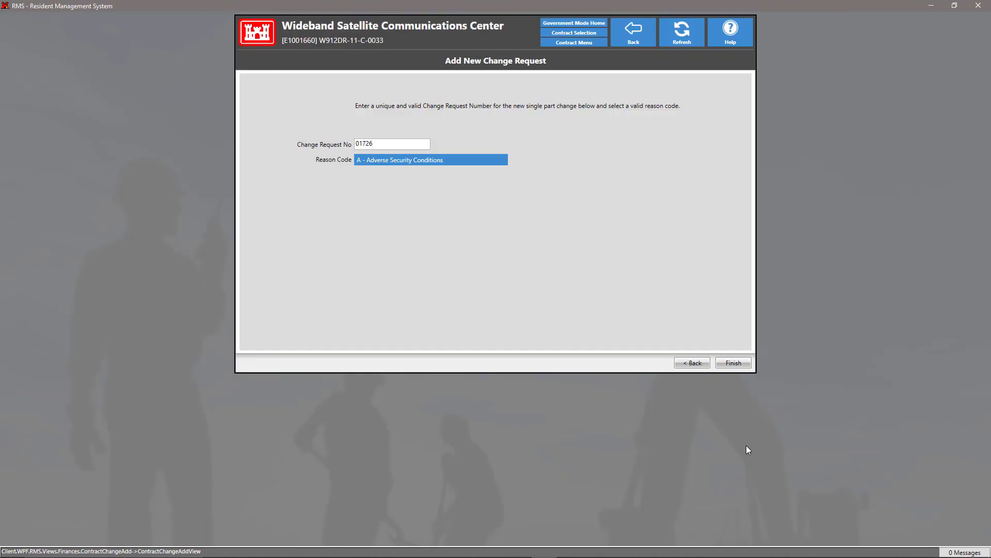
{"action": "left_click", "coordinate": [742, 365]}
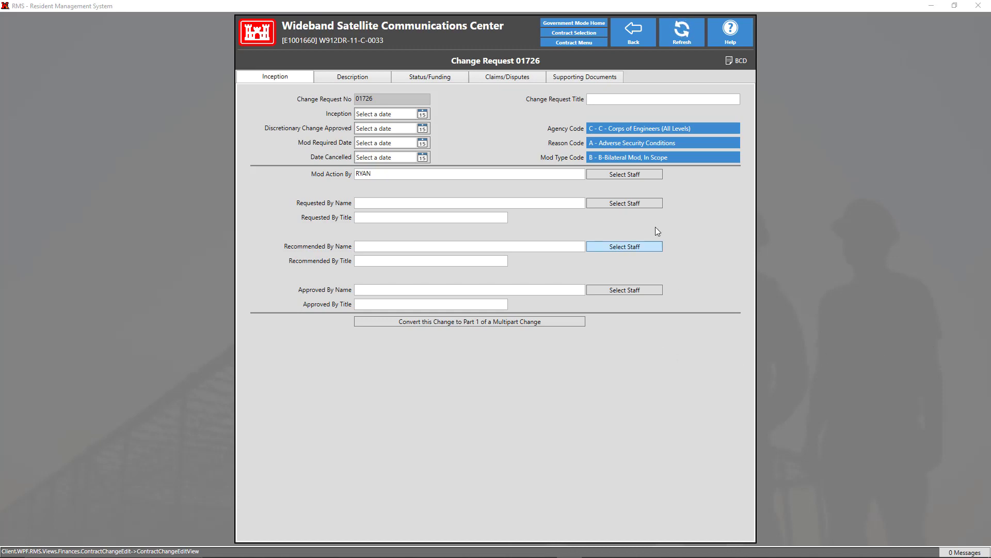
Set a Project Manager from the staff list as Requested By, then go to Description.
{"action": "left_click", "coordinate": [628, 204]}
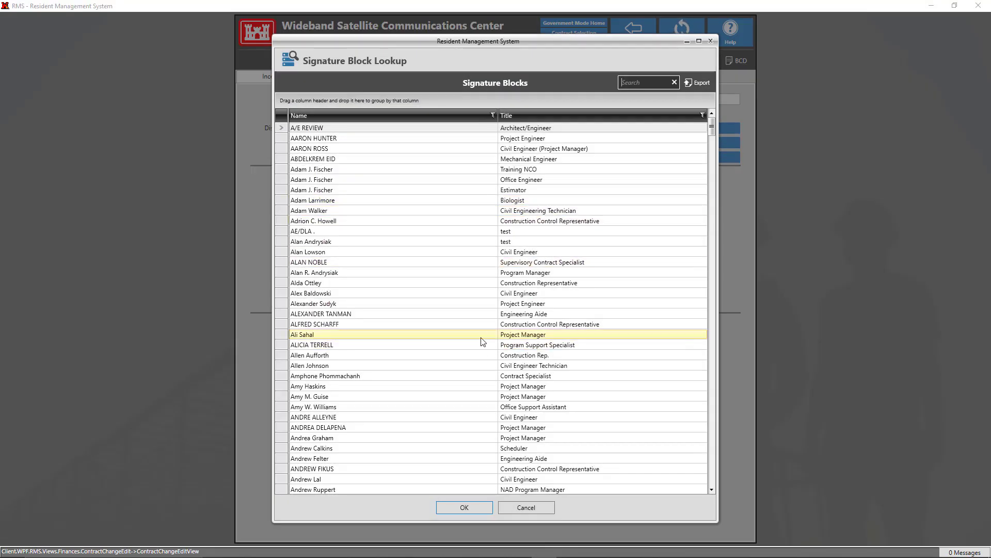
{"action": "left_click", "coordinate": [482, 335]}
{"action": "left_click", "coordinate": [464, 507]}
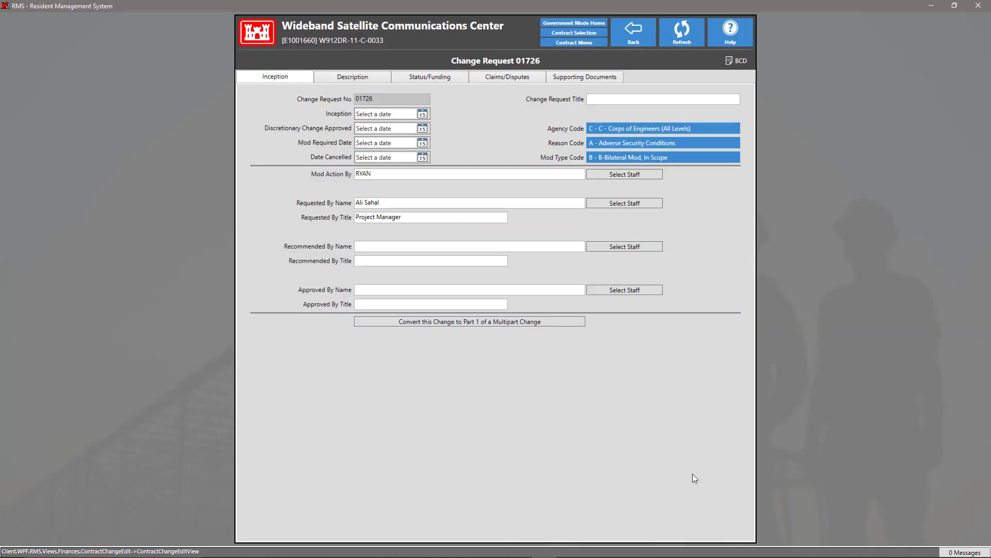
{"action": "key", "text": "ctrl+Tab"}
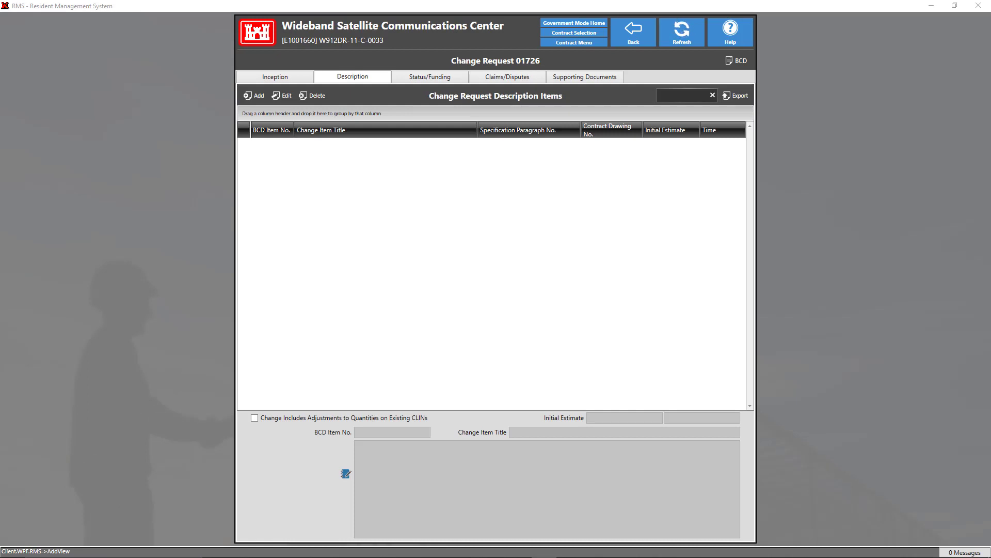
Add description item with BCD Item No. 1 and open its edit form.
{"action": "left_click", "coordinate": [259, 98]}
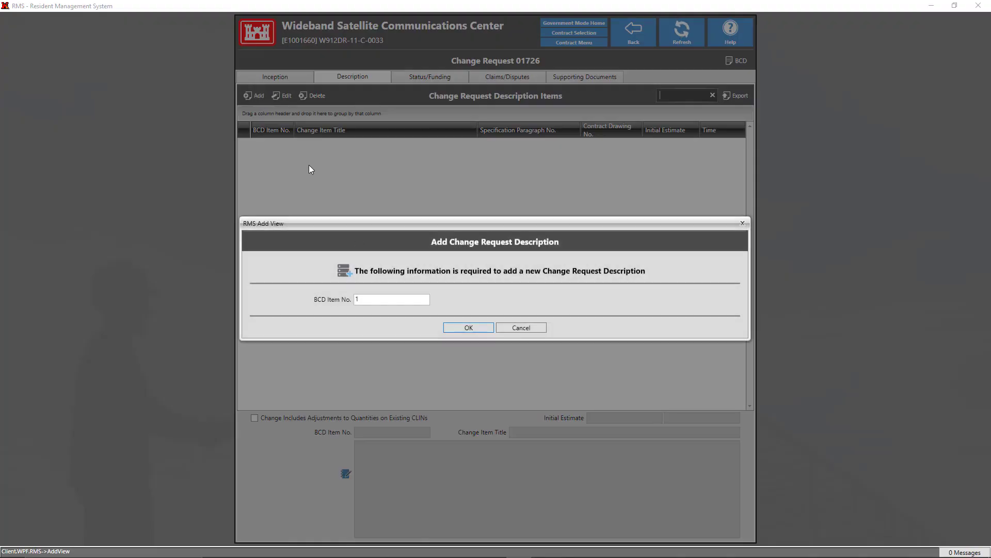
{"action": "left_click", "coordinate": [459, 331]}
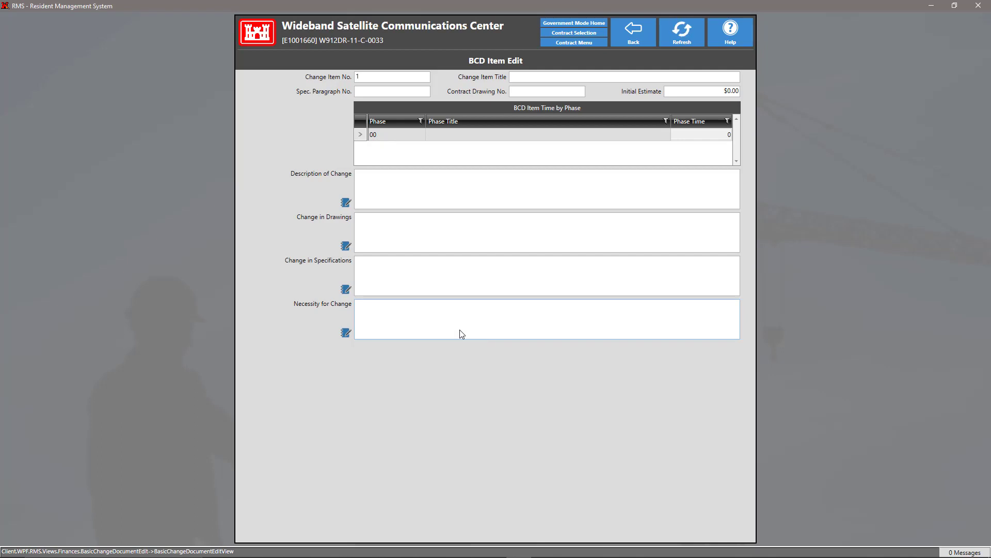
Insert standard text 'CHANGES MADE TO SCOPE OF WORK INCLUDED' as item 1's Description of Change.
{"action": "left_click", "coordinate": [344, 201]}
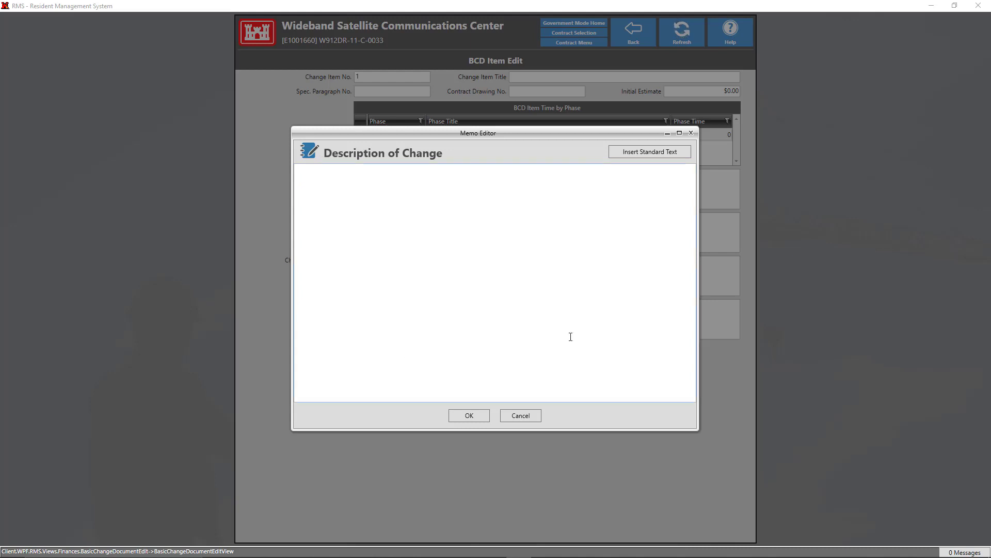
{"action": "left_click", "coordinate": [645, 156]}
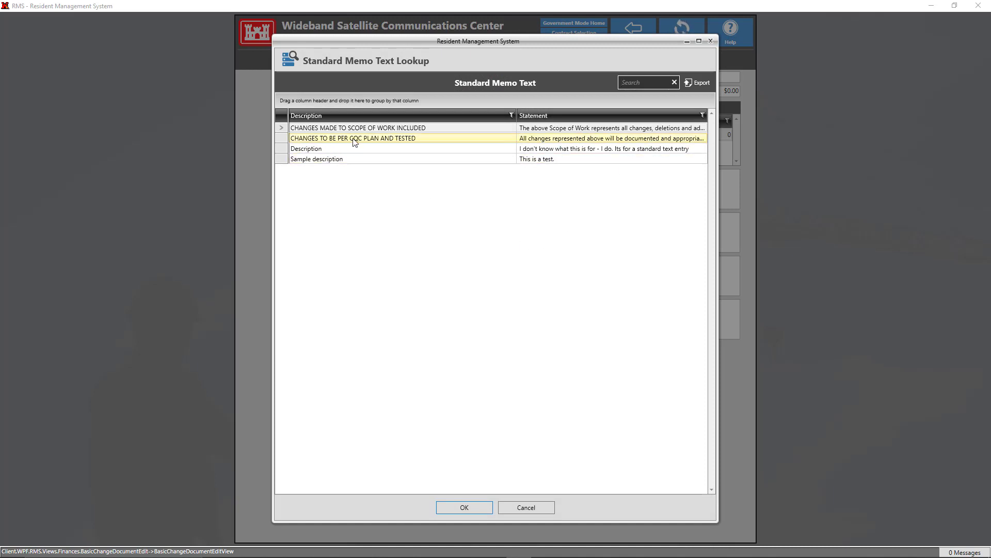
{"action": "left_click", "coordinate": [386, 129]}
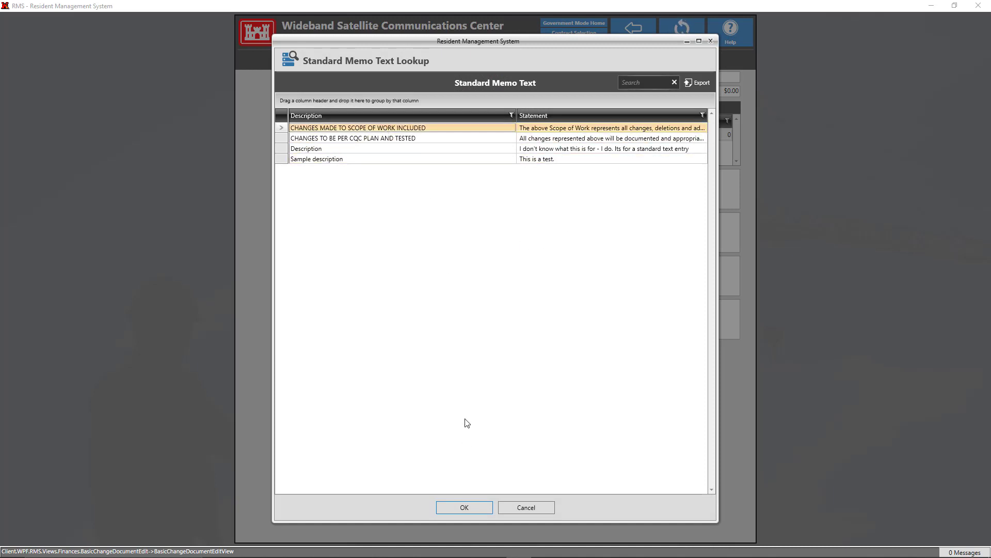
{"action": "left_click", "coordinate": [467, 506]}
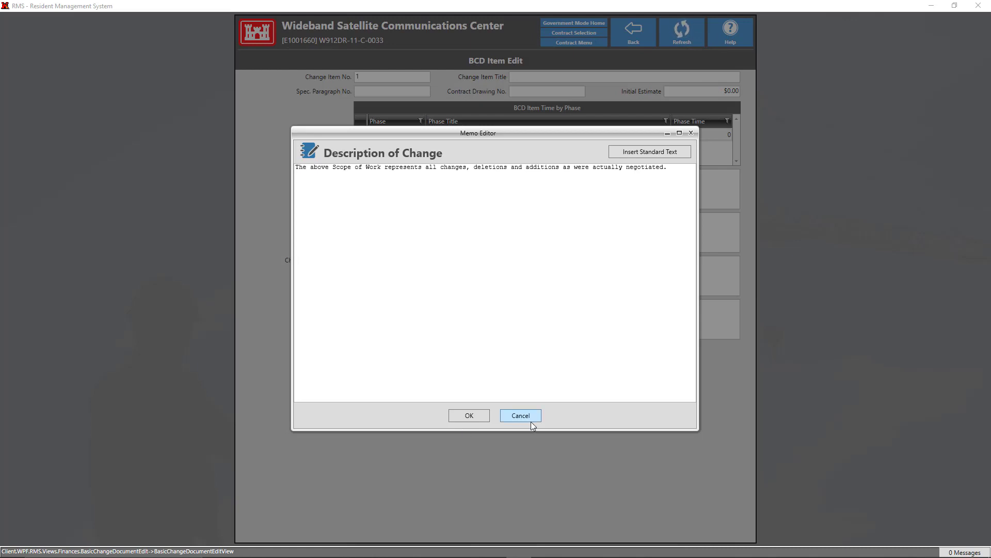
{"action": "left_click", "coordinate": [476, 418]}
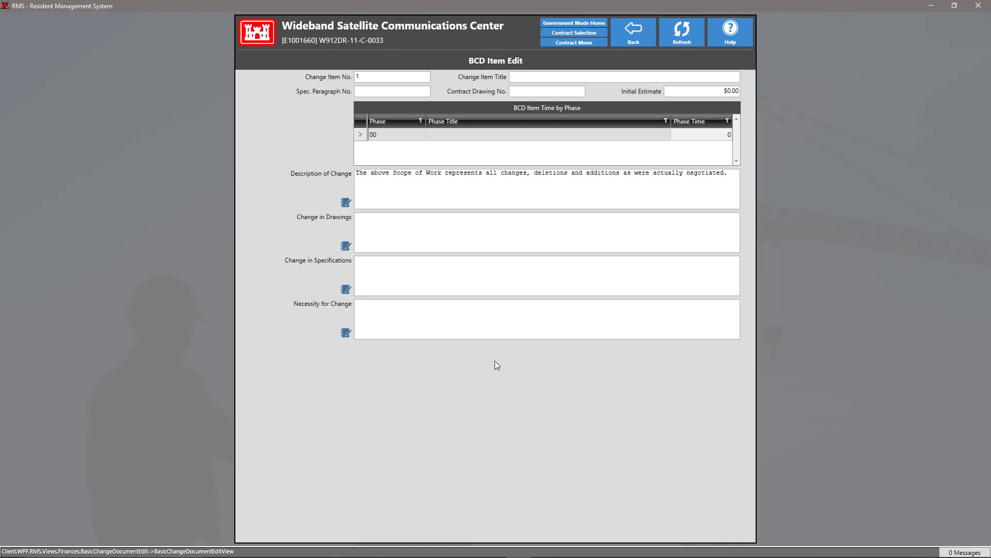
{"action": "left_click", "coordinate": [632, 37]}
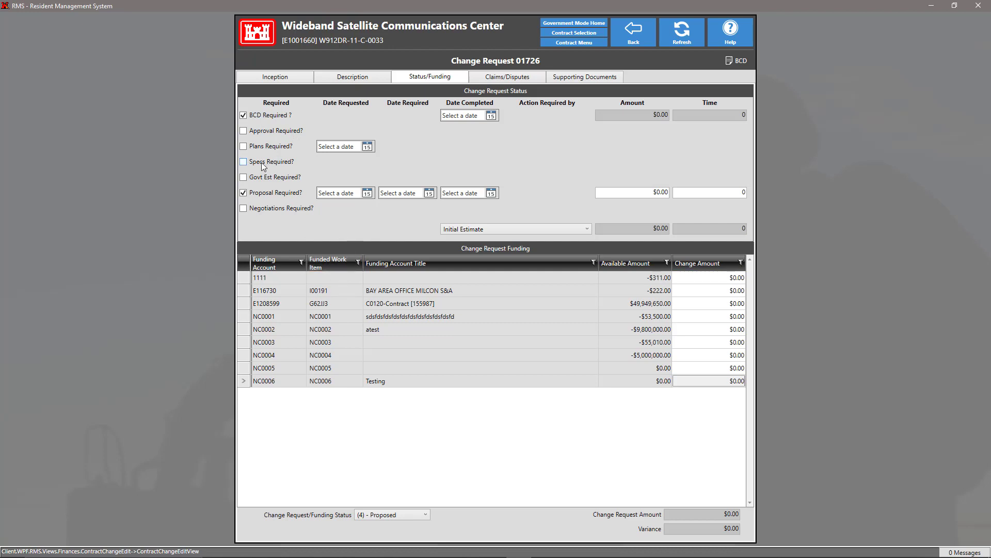
Tick Approval Required and keep account 1111's funding status at (4) - Proposed.
{"action": "left_click", "coordinate": [244, 131]}
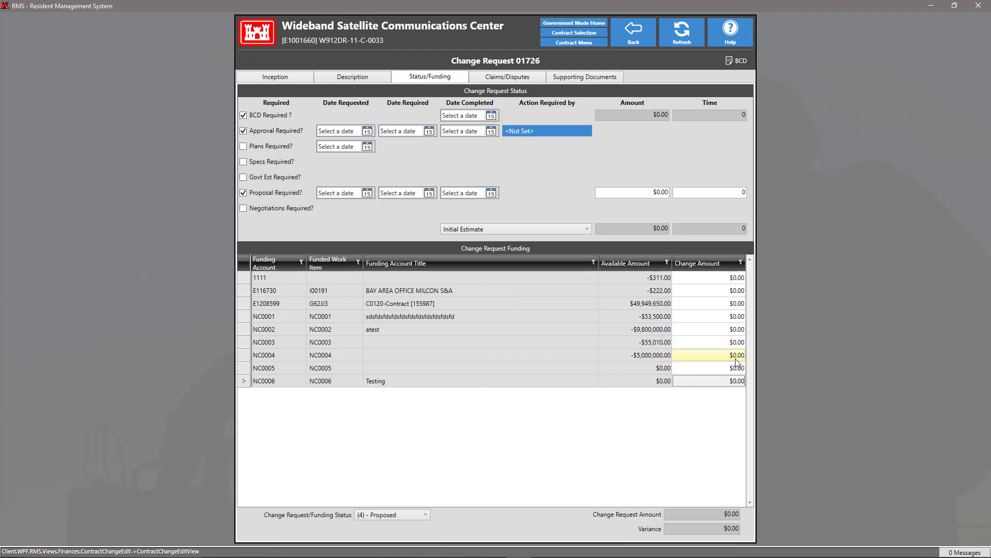
{"action": "left_click", "coordinate": [707, 279]}
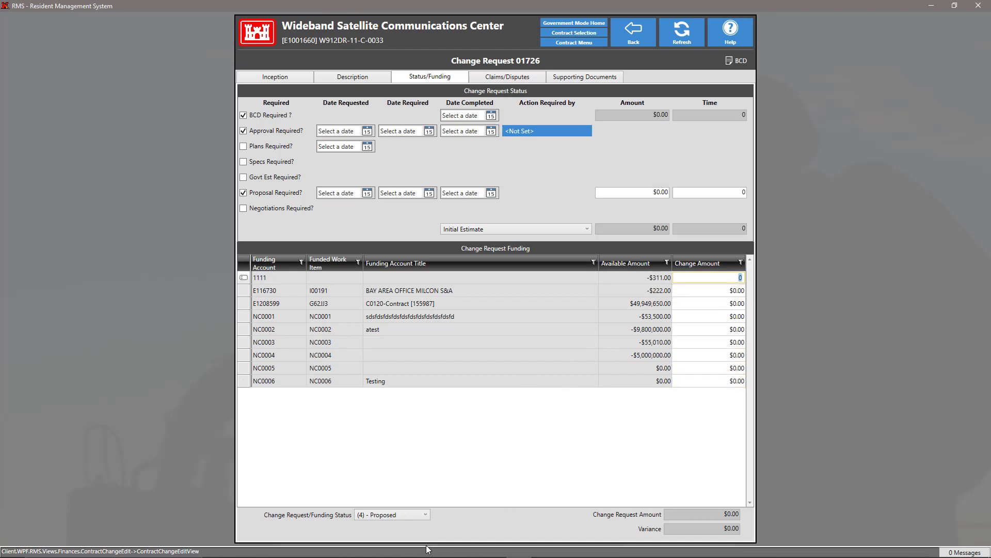
{"action": "left_click", "coordinate": [417, 517]}
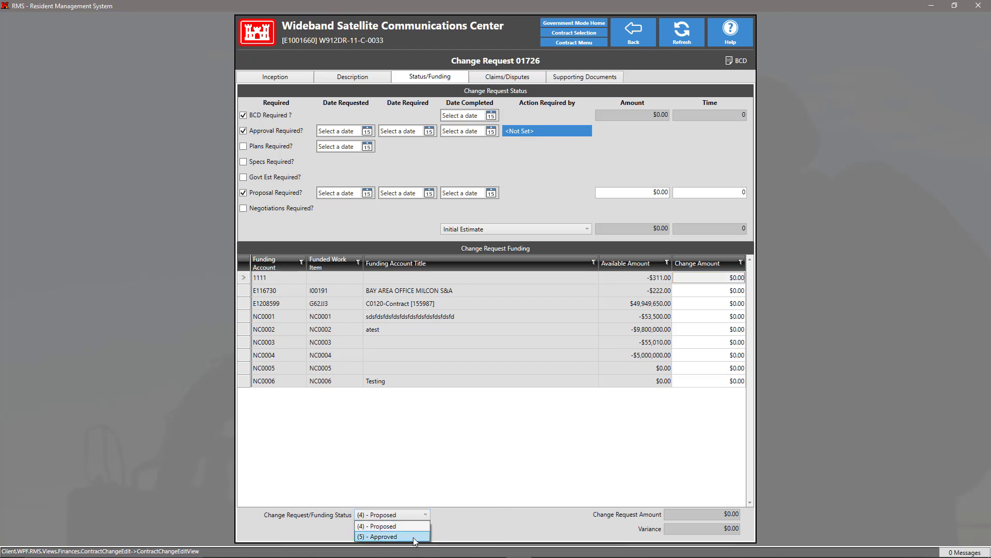
{"action": "left_click", "coordinate": [560, 287]}
Check Claims/Disputes and Supporting Documents, then preview the two-page Basic Change Document report.
{"action": "left_click", "coordinate": [492, 78]}
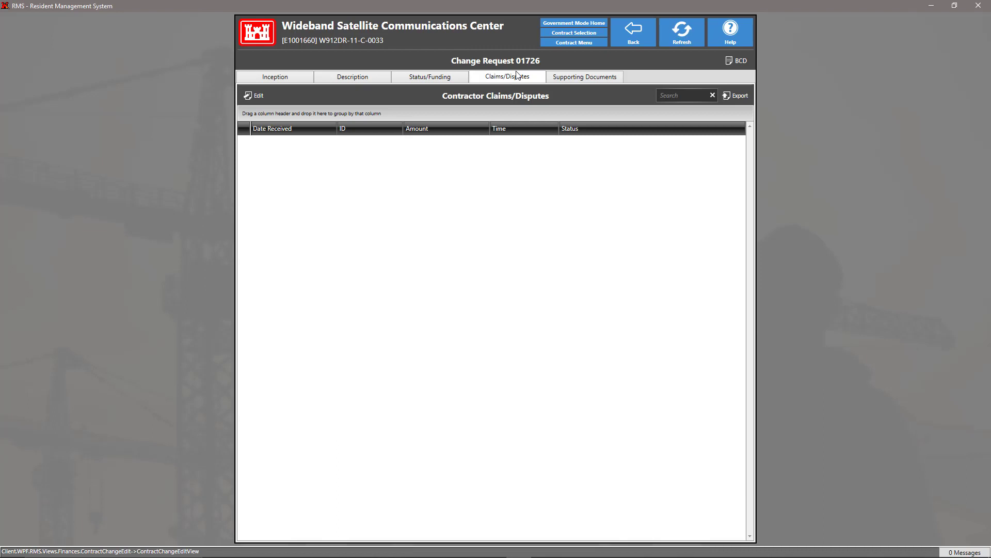
{"action": "left_click", "coordinate": [586, 79]}
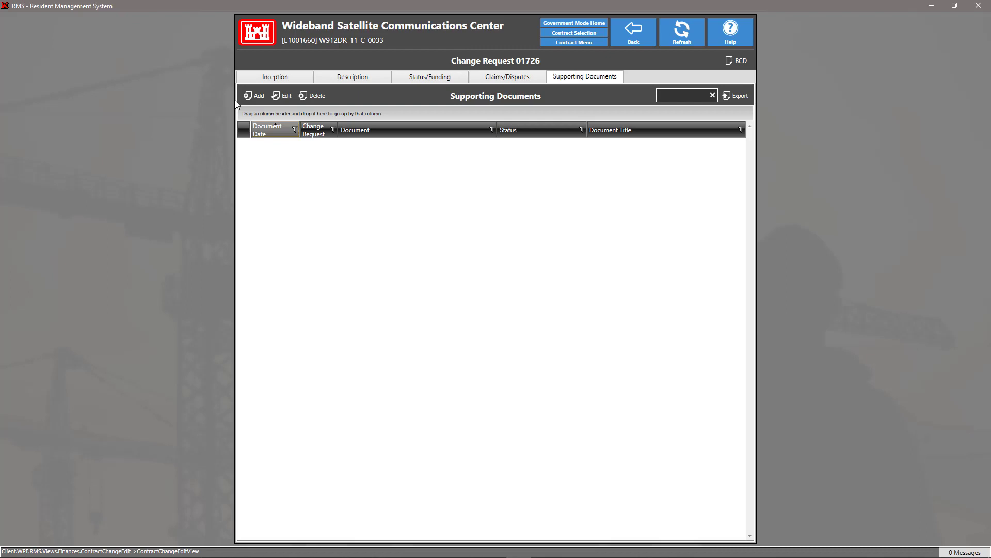
{"action": "left_click", "coordinate": [248, 97]}
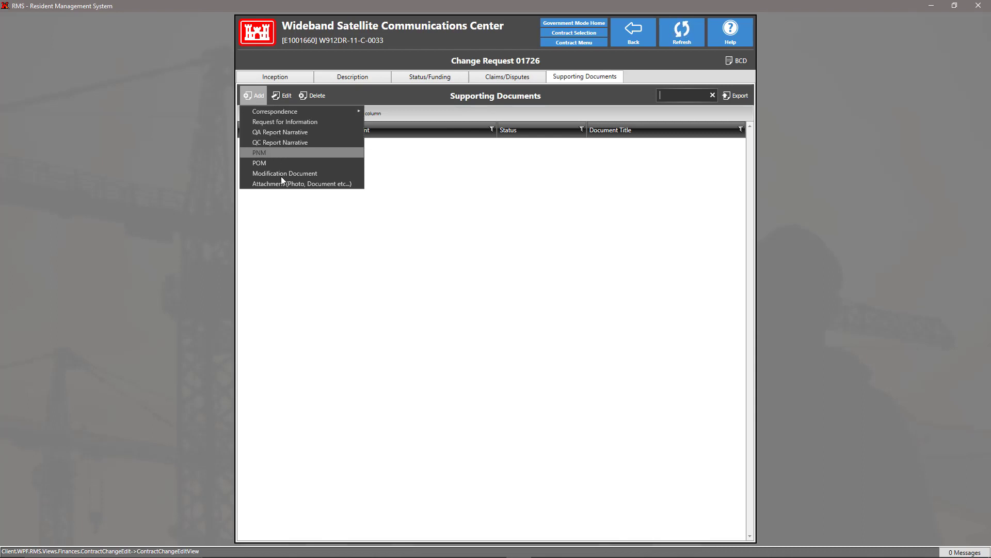
{"action": "left_click", "coordinate": [602, 268]}
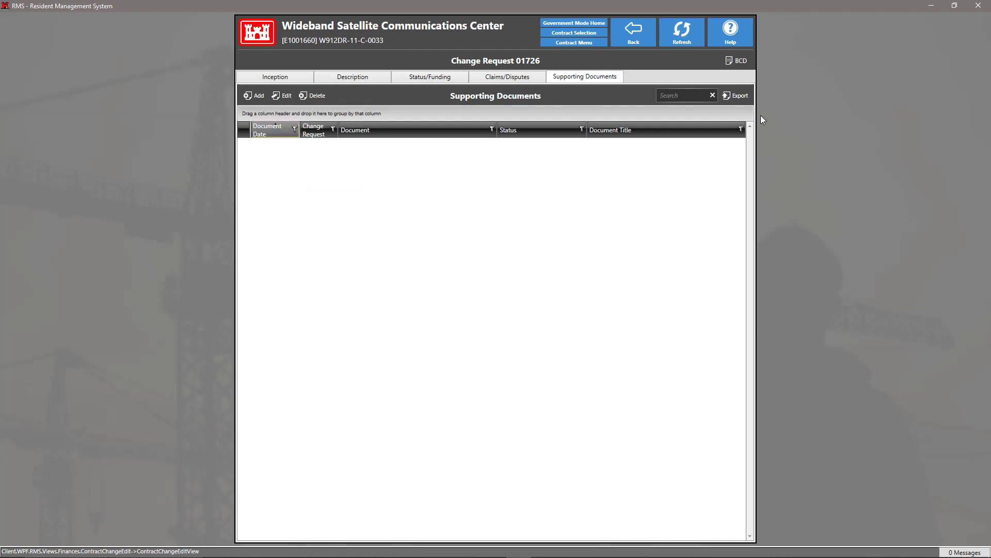
{"action": "left_click", "coordinate": [737, 62]}
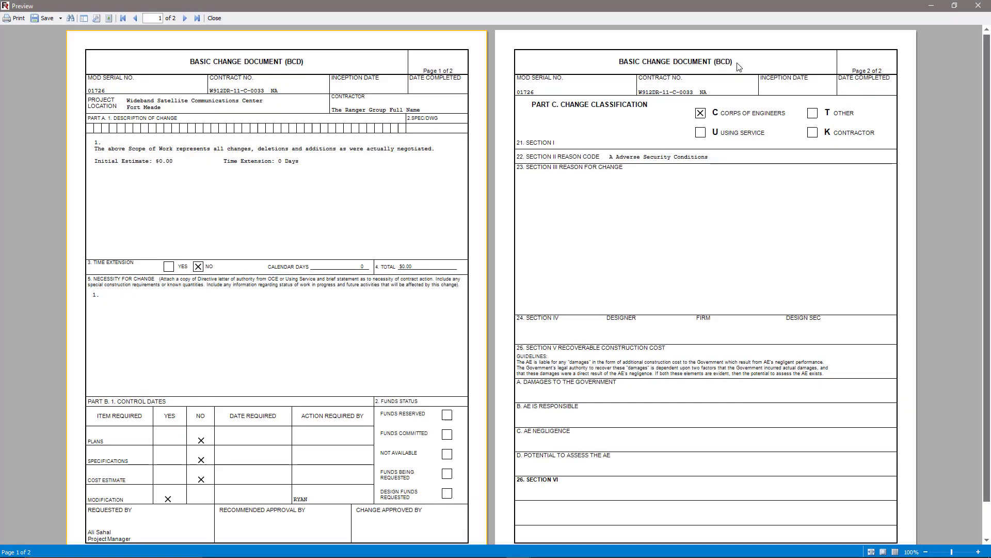
{"action": "scroll", "coordinate": [674, 105], "scroll_direction": "down", "scroll_amount": 1}
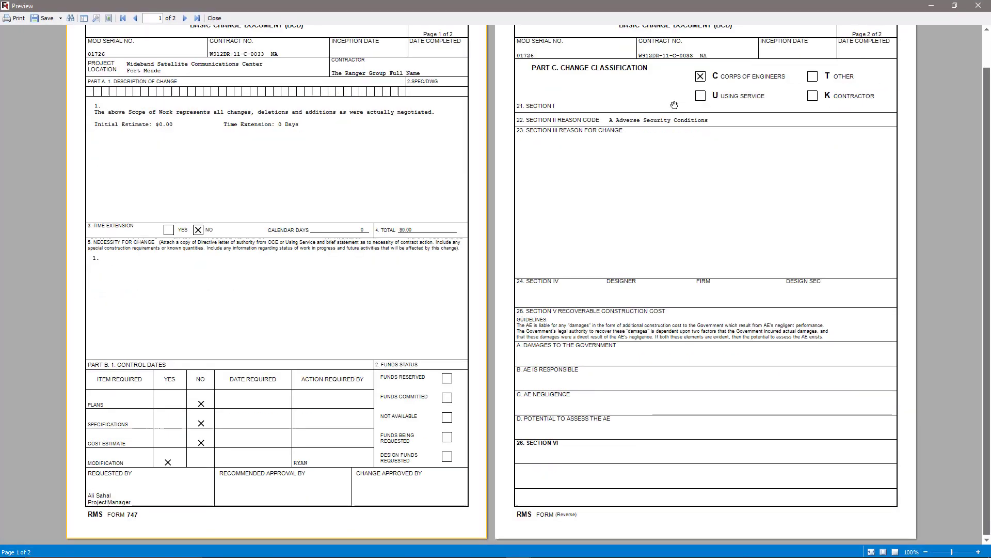